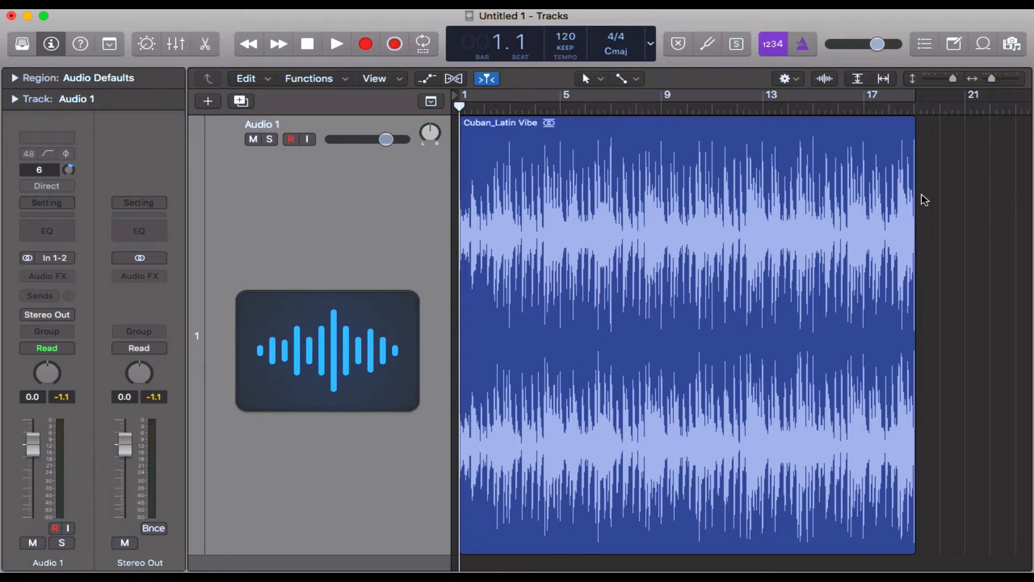
Play the first four bars of the Cuban_Latin Vibe region, stop, and return the playhead to the start
{"action": "key", "text": "Return"}
{"action": "key", "text": "space"}
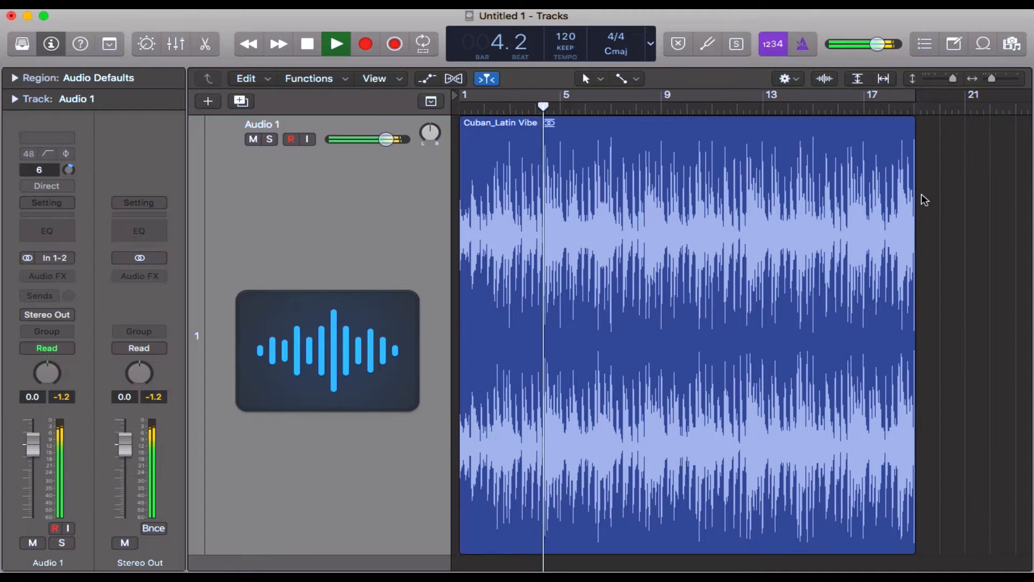
{"action": "key", "text": "space"}
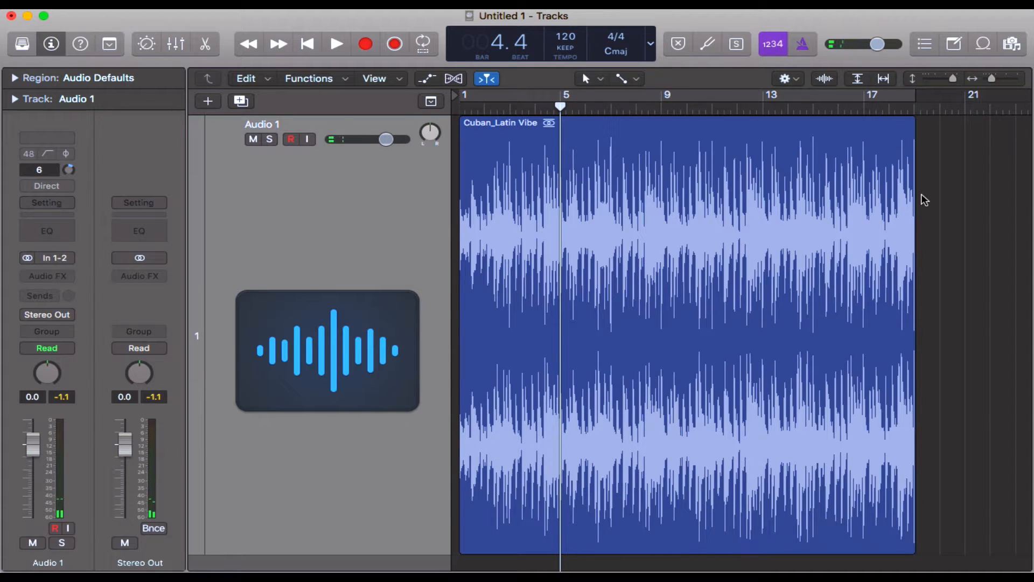
{"action": "key", "text": "Return"}
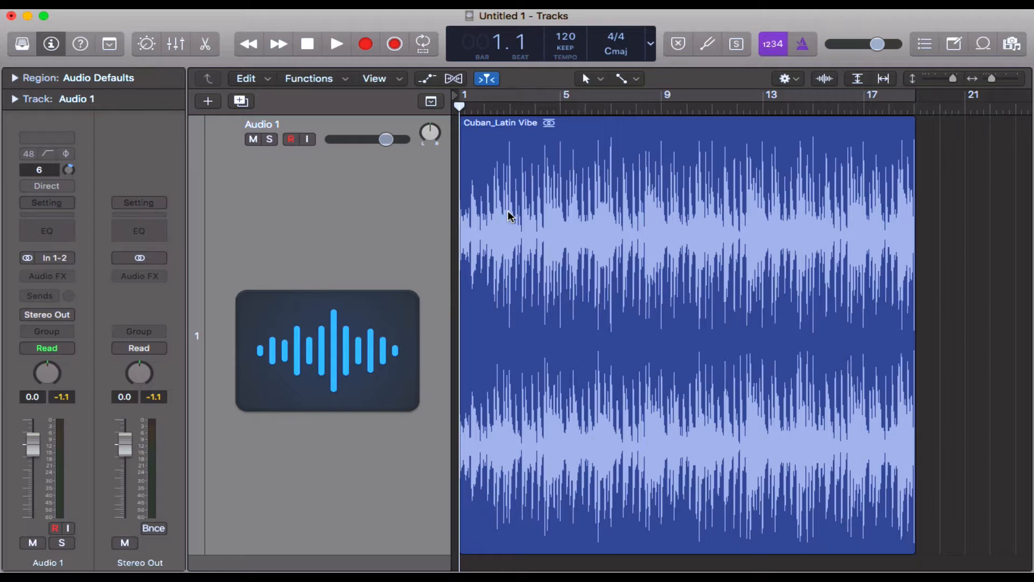
Show the volume automation for the Audio 1 track and hide it again
{"action": "key", "text": "a"}
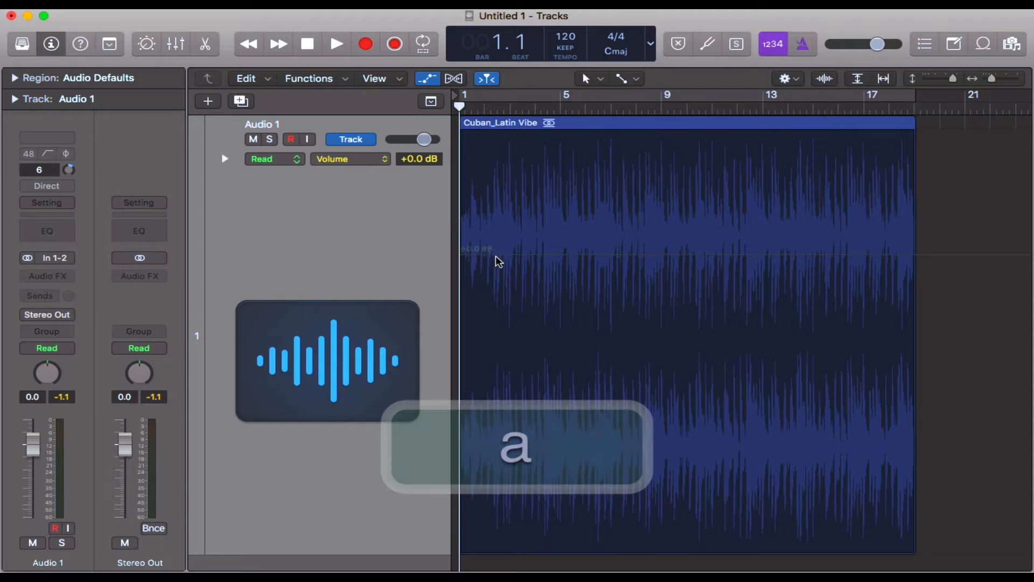
{"action": "key", "text": "a"}
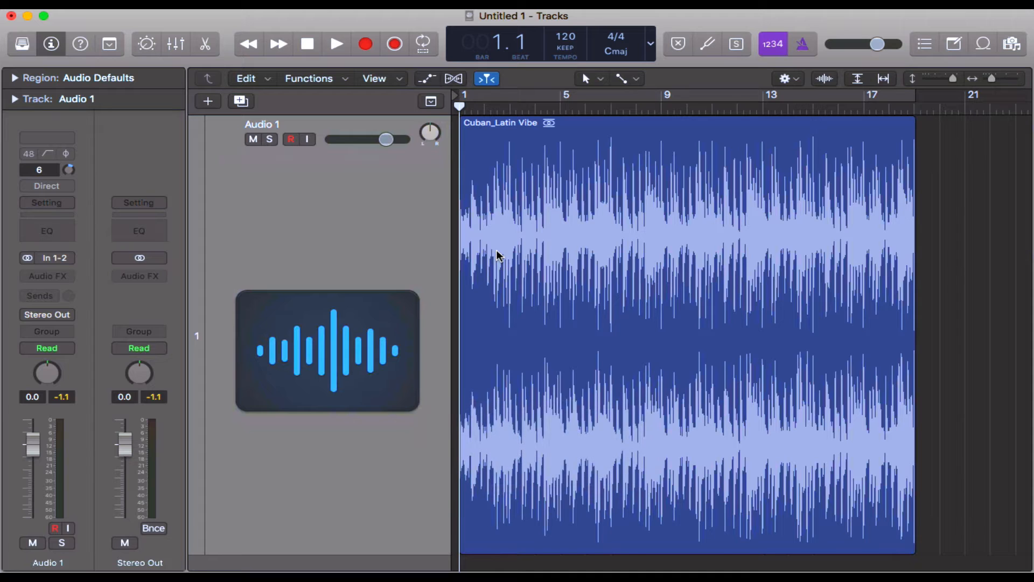
Try splitting the Cuban_Latin Vibe region just after bar 5 with the Scissors Tool, undo the cut and restore the Pointer Tool
{"action": "left_click", "coordinate": [521, 254]}
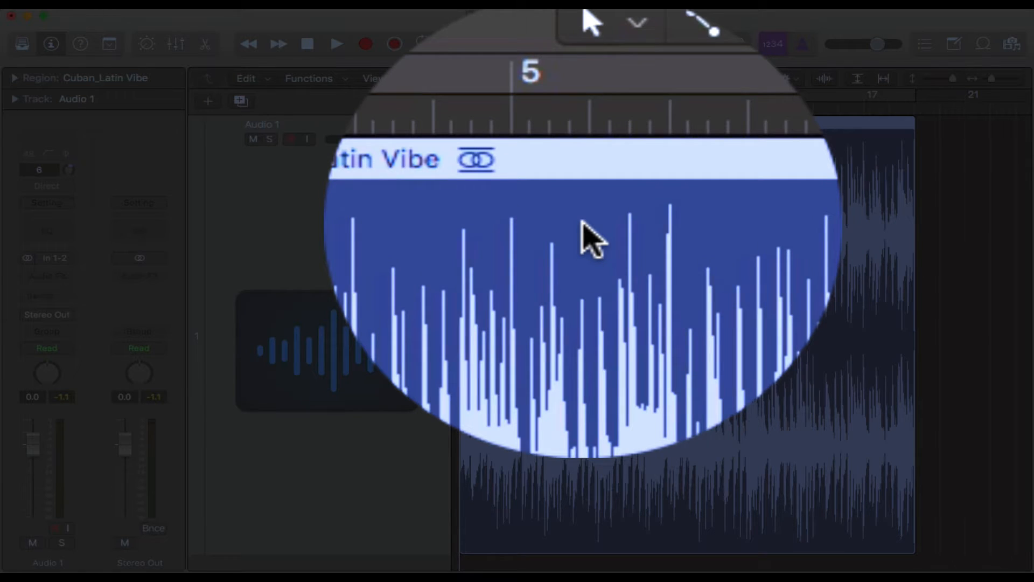
{"action": "left_click", "coordinate": [601, 79]}
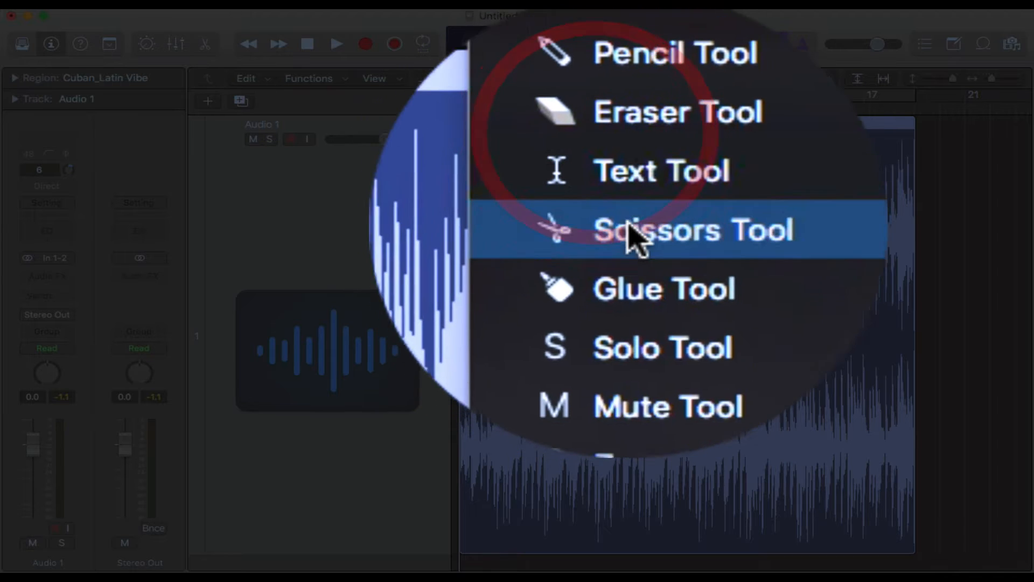
{"action": "left_click", "coordinate": [635, 210]}
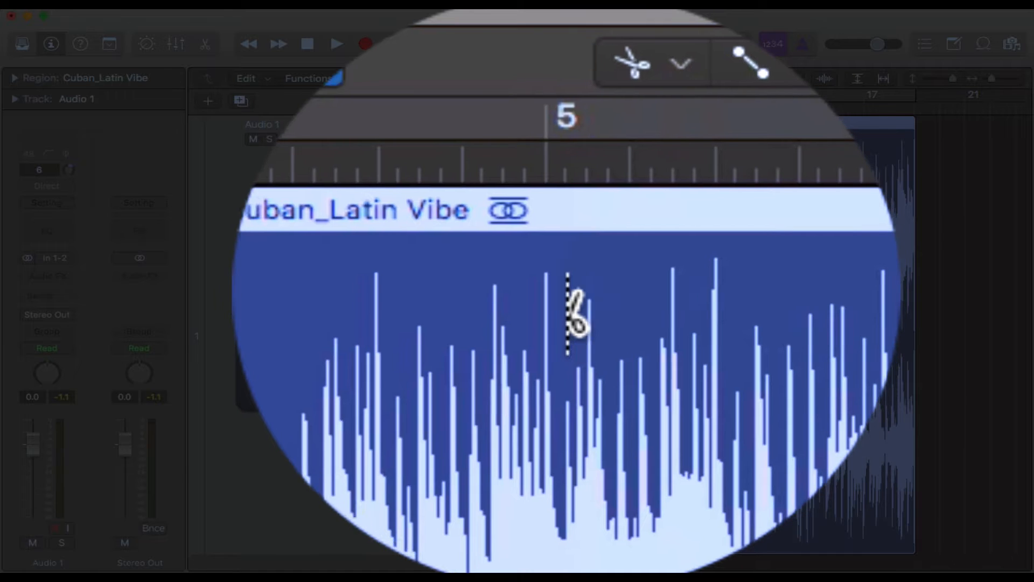
{"action": "left_click", "coordinate": [580, 155]}
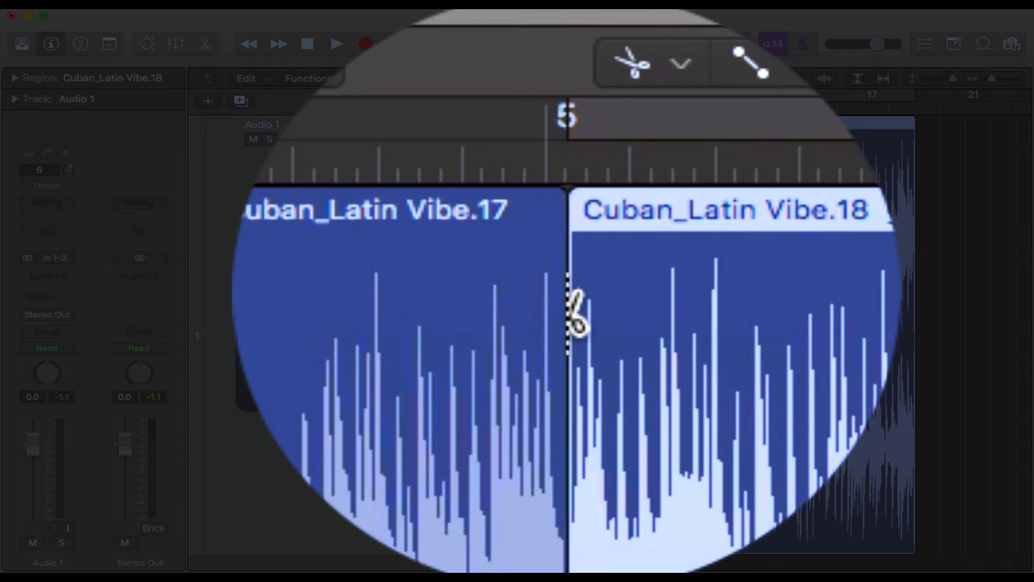
{"action": "key", "text": "super+z"}
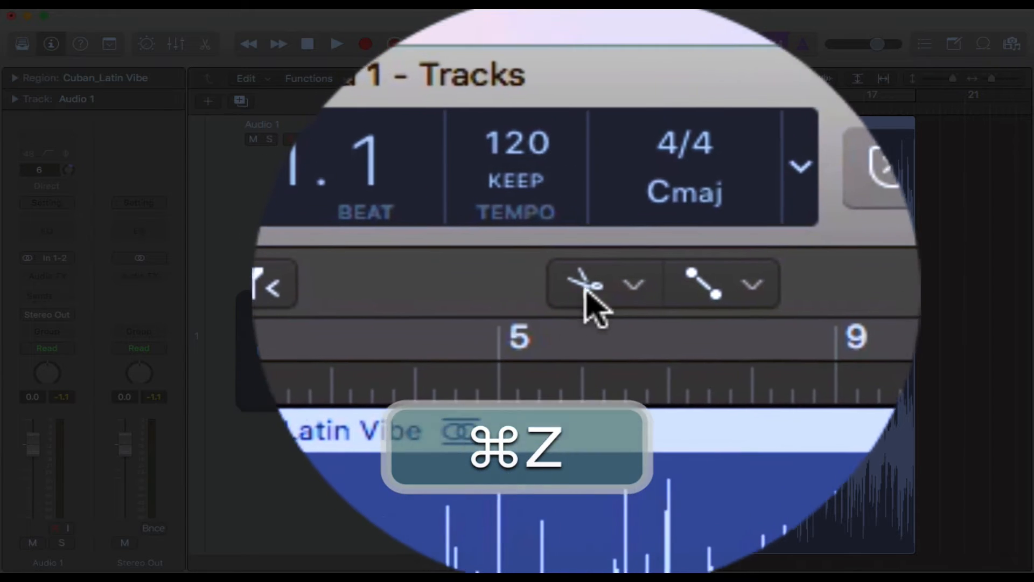
{"action": "left_click", "coordinate": [587, 294]}
{"action": "left_click", "coordinate": [619, 98]}
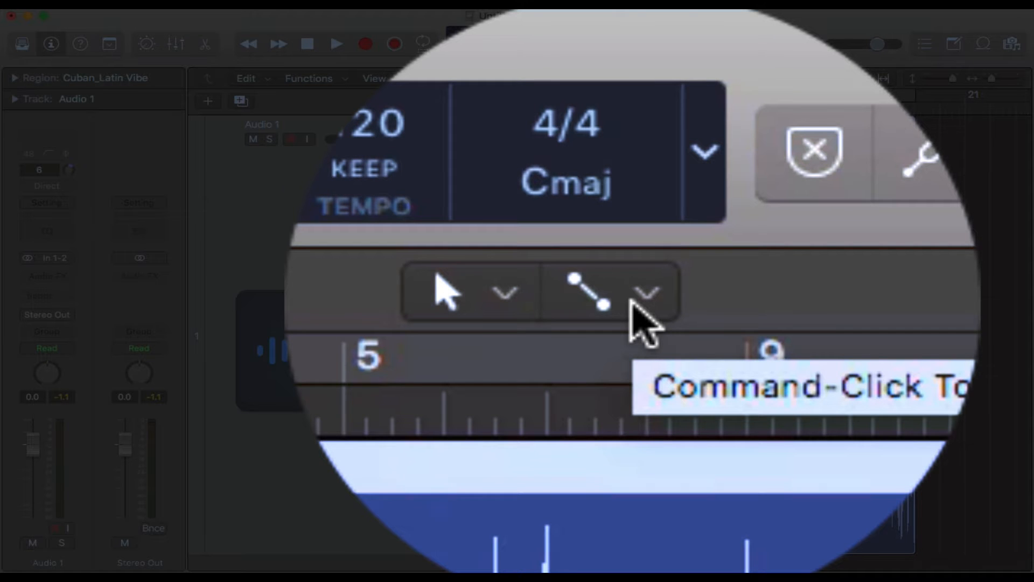
Set the Command-click tool to the Fade Tool and draw a fade-in from the region's start to about bar 3
{"action": "left_click", "coordinate": [631, 302]}
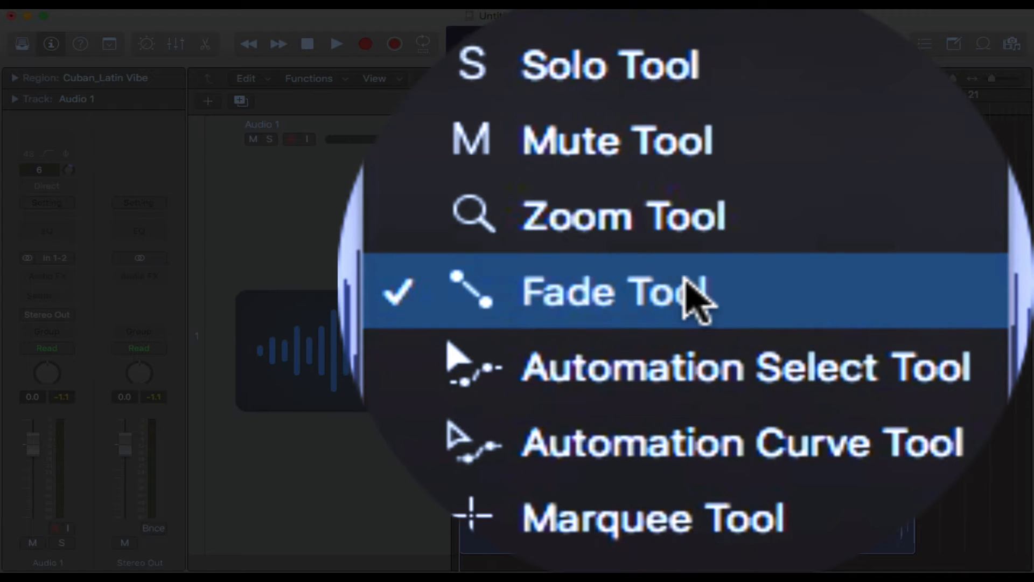
{"action": "left_click", "coordinate": [687, 283]}
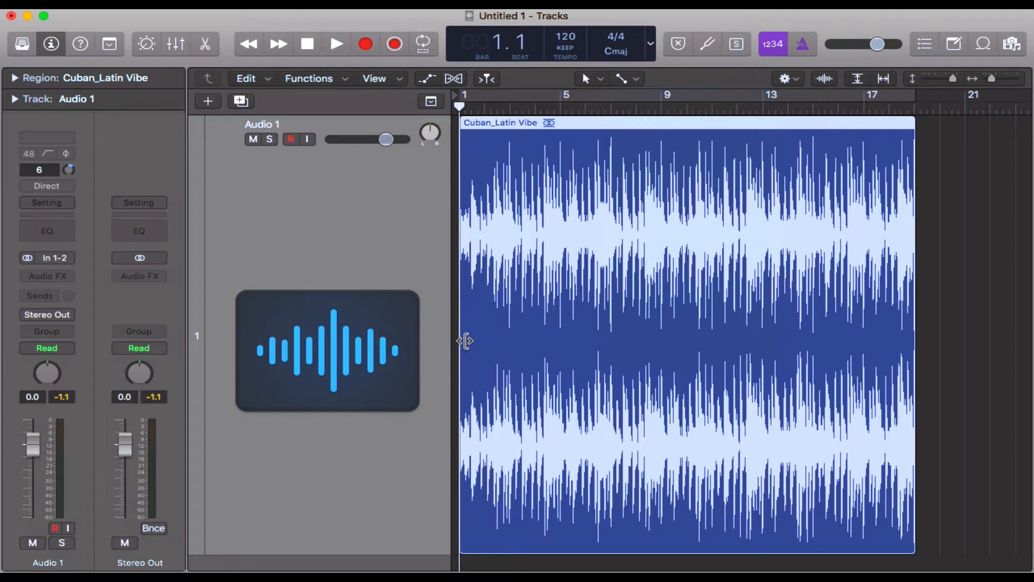
{"action": "key", "text": "super"}
{"action": "key", "text": "super"}
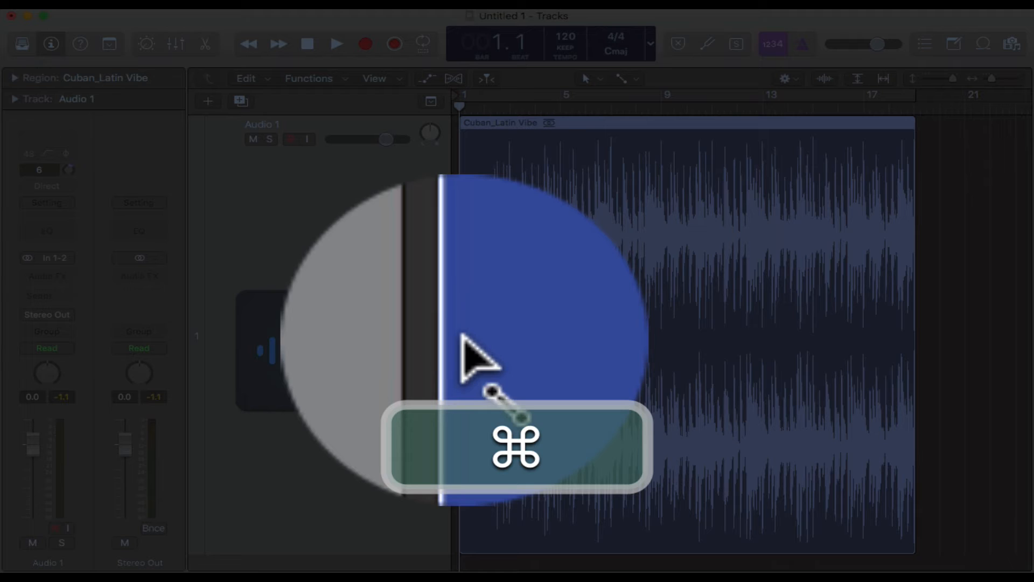
{"action": "key", "text": "super"}
{"action": "key", "text": "super"}
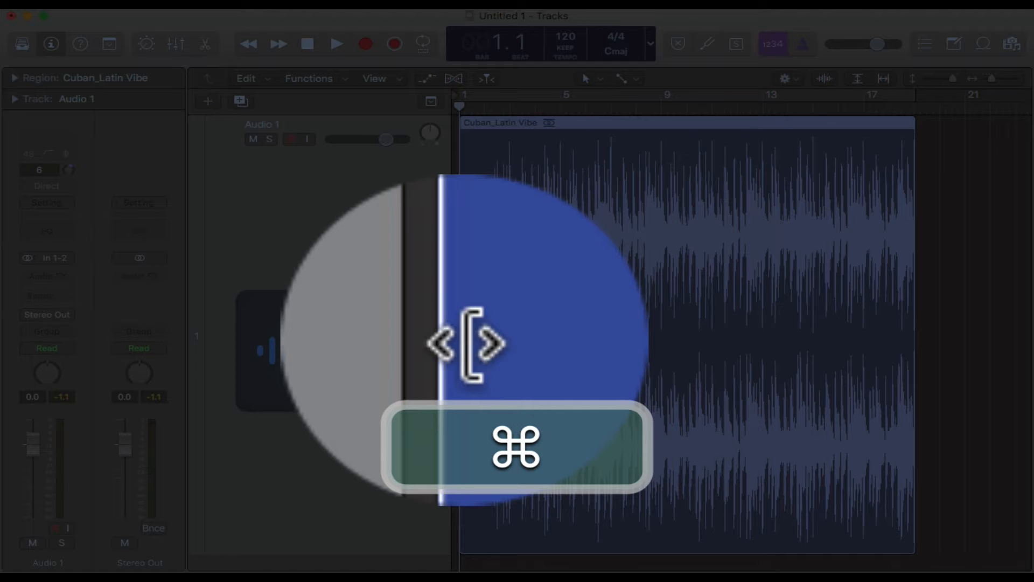
{"action": "key", "text": "super"}
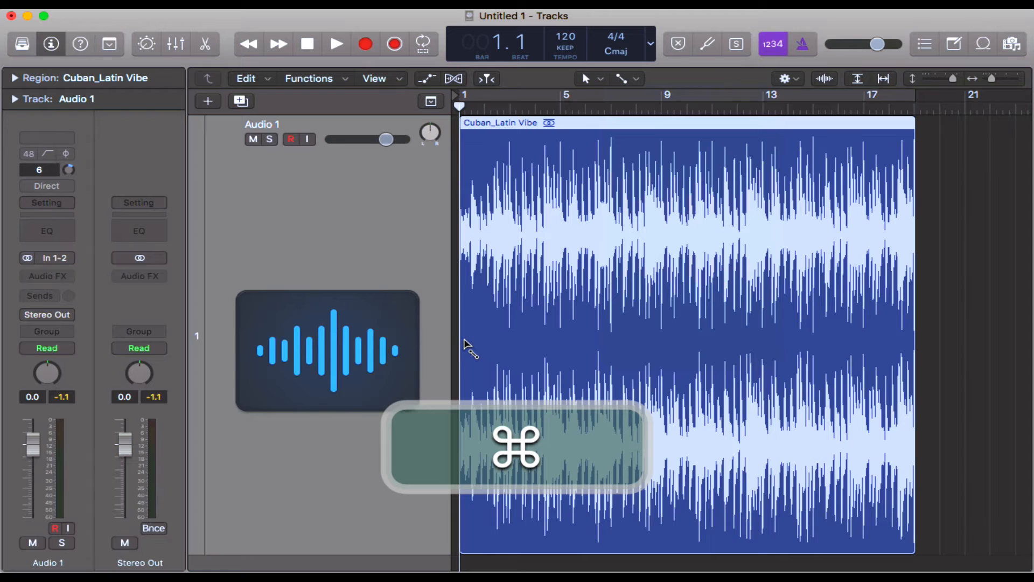
{"action": "key", "text": "super"}
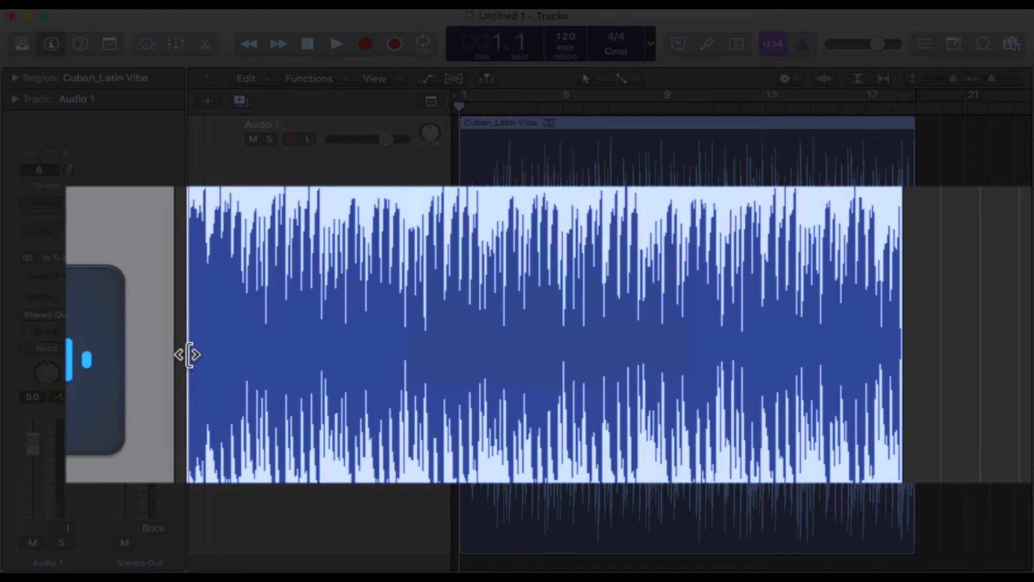
{"action": "key", "text": "super"}
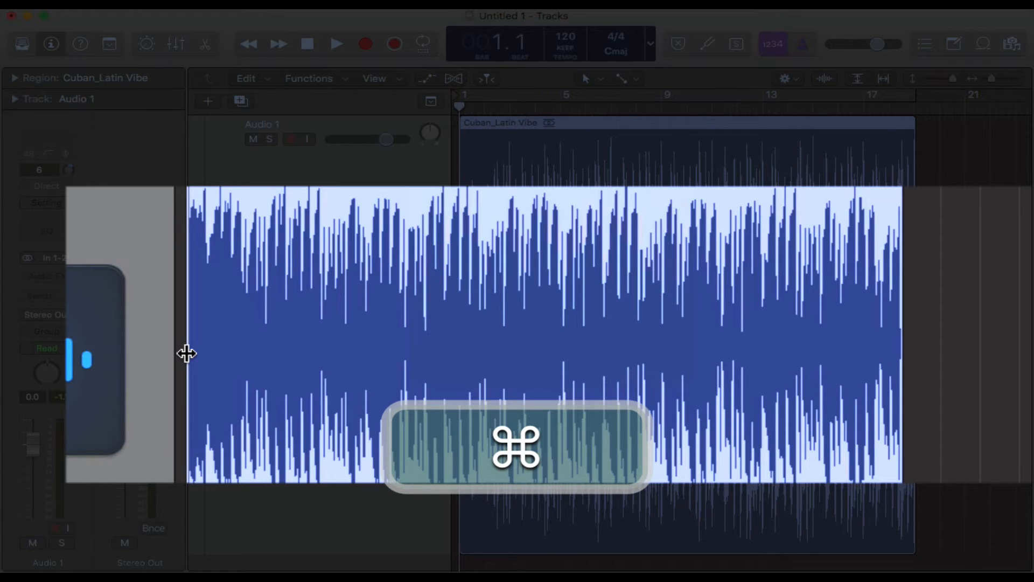
{"action": "mouse_move", "coordinate": [187, 353]}
{"action": "left_mouse_down"}
{"action": "mouse_move", "coordinate": [272, 353]}
{"action": "mouse_move", "coordinate": [228, 342]}
{"action": "mouse_move", "coordinate": [508, 341]}
{"action": "left_mouse_up"}
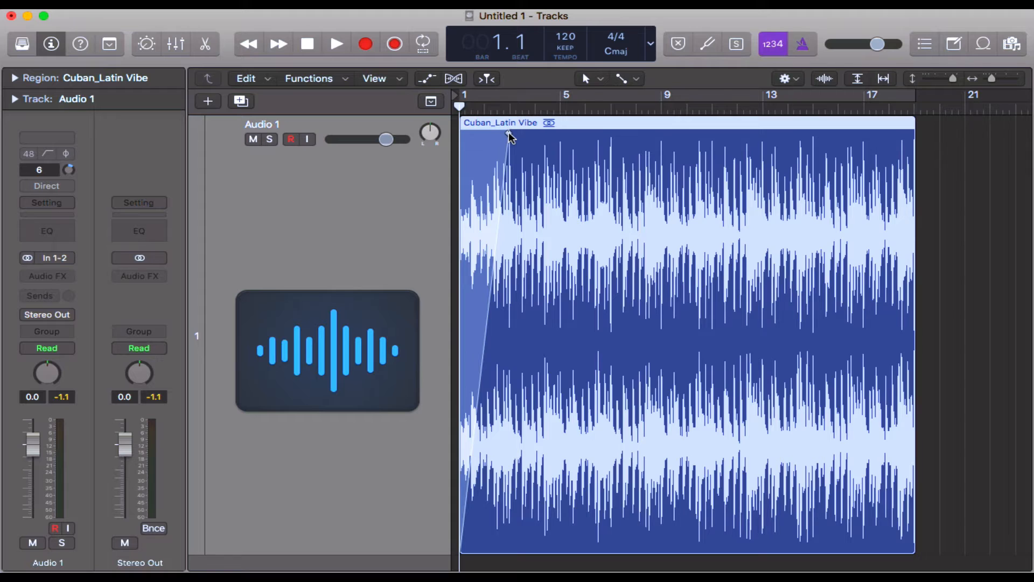
Adjust the fade-in to end at about bar 3 and bend its curve toward the region's start
{"action": "mouse_move", "coordinate": [509, 137]}
{"action": "left_mouse_down"}
{"action": "mouse_move", "coordinate": [543, 139]}
{"action": "mouse_move", "coordinate": [522, 143]}
{"action": "left_mouse_up"}
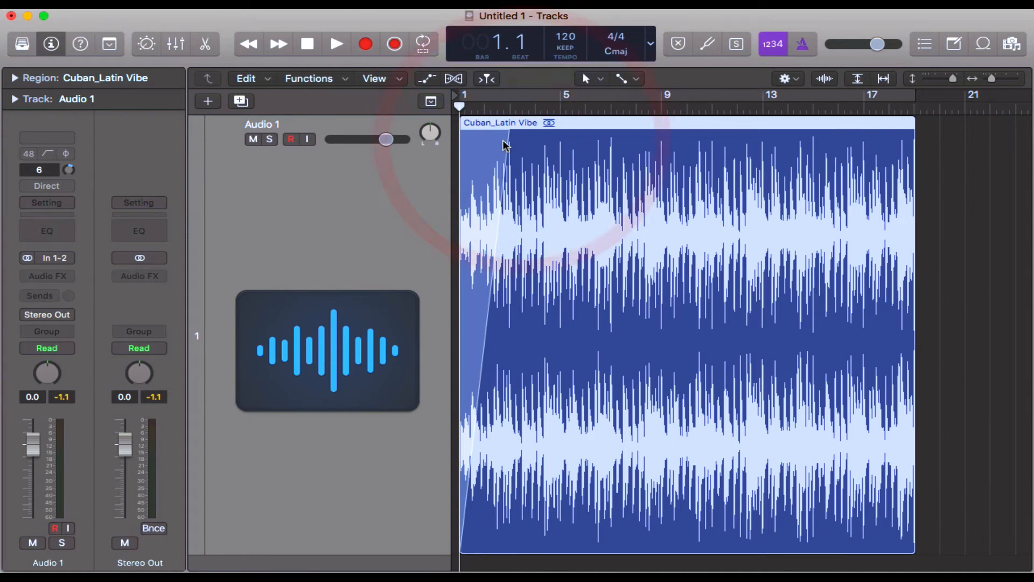
{"action": "key", "text": "super"}
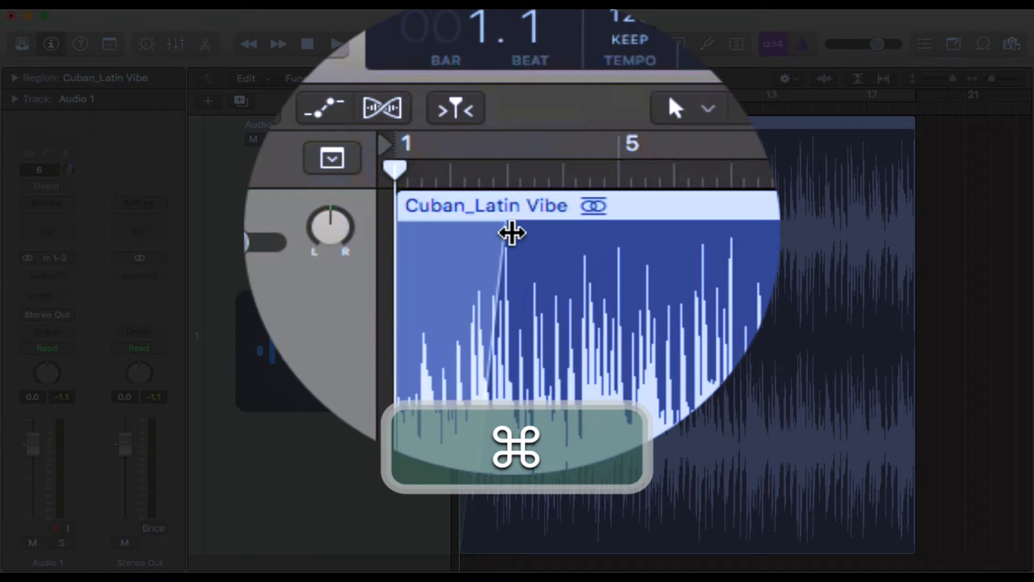
{"action": "left_click_drag", "start_coordinate": [510, 232], "coordinate": [517, 141]}
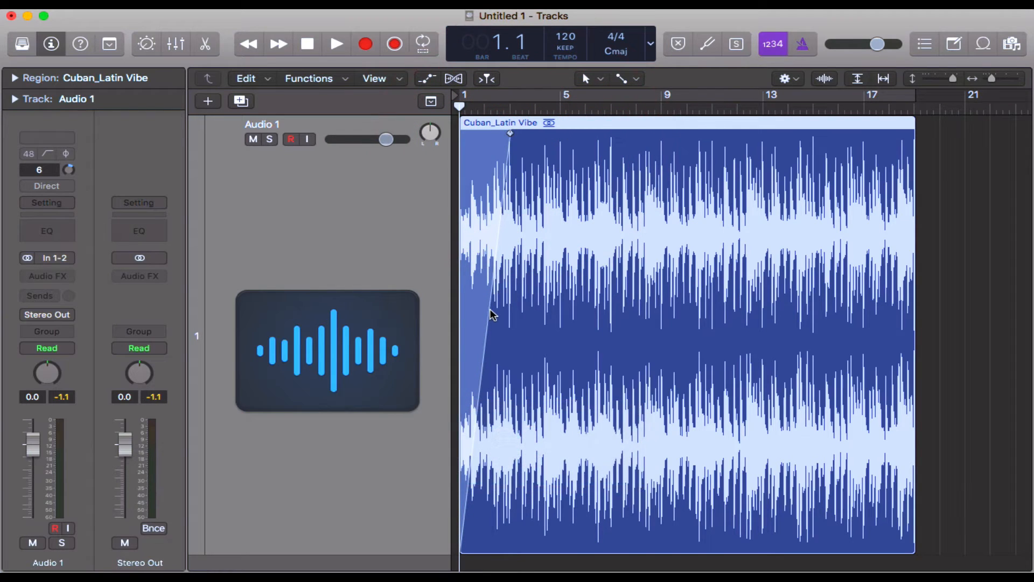
{"action": "key", "text": "super"}
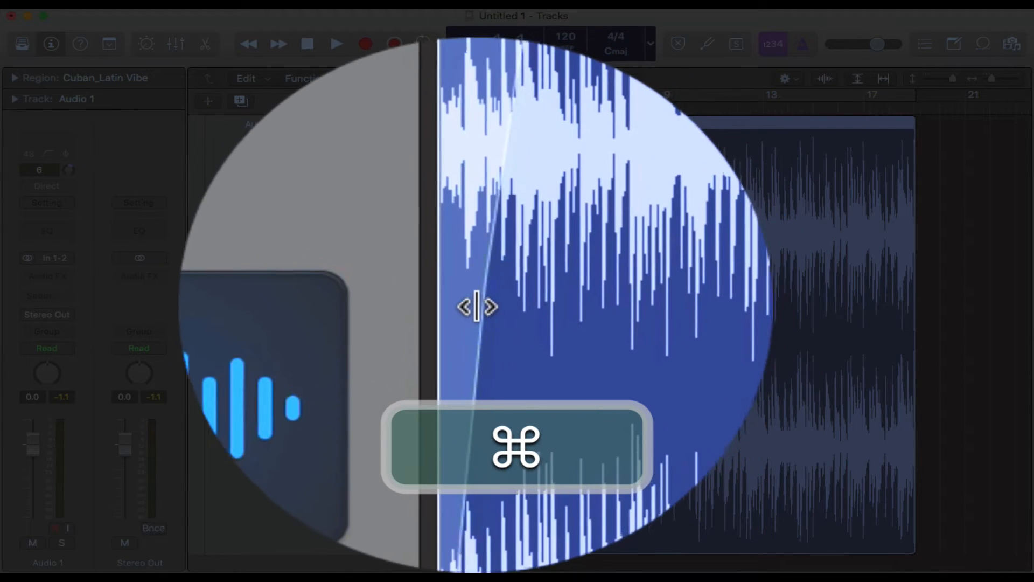
{"action": "left_click_drag", "start_coordinate": [475, 303], "coordinate": [467, 300]}
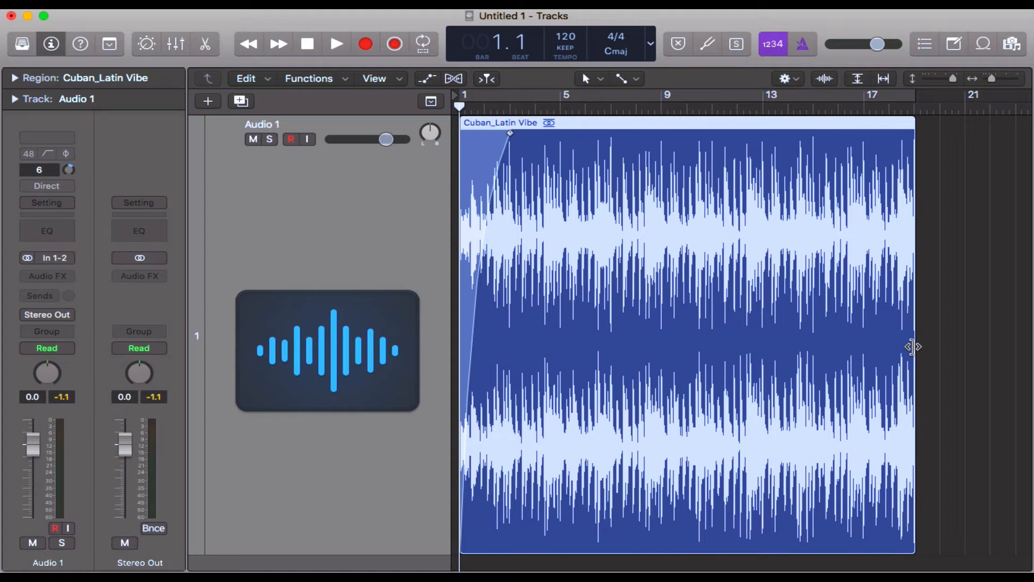
Draw a fade-out from about bar 17 to the region's end and bend its curve outward
{"action": "key", "text": "super"}
{"action": "left_click_drag", "start_coordinate": [912, 346], "coordinate": [861, 346]}
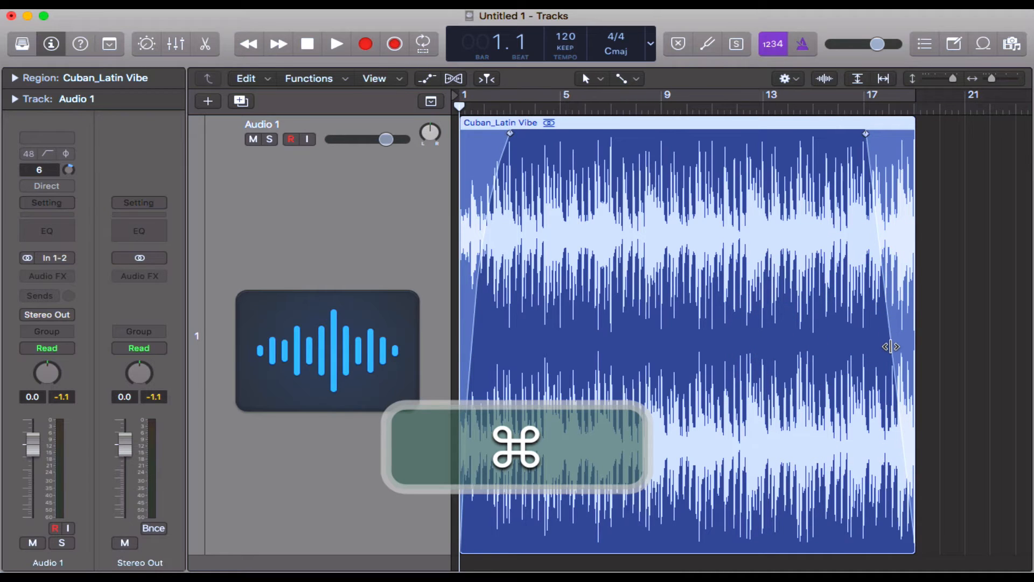
{"action": "left_click_drag", "start_coordinate": [891, 343], "coordinate": [911, 286]}
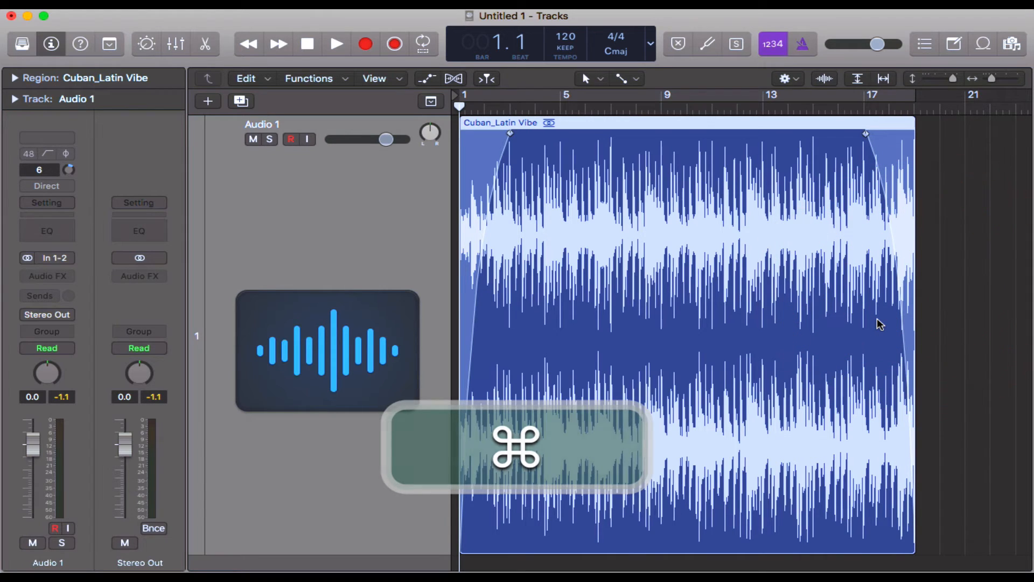
Play the region's fade-in from the start and its fade-out from about bar 17, stopping after each
{"action": "key", "text": "super+f"}
{"action": "key", "text": "space"}
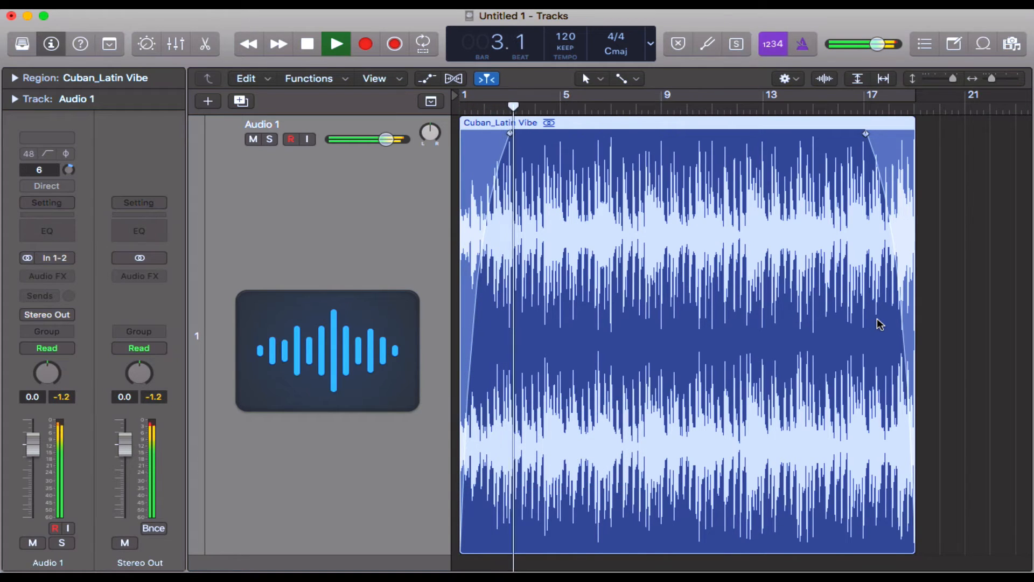
{"action": "key", "text": "space"}
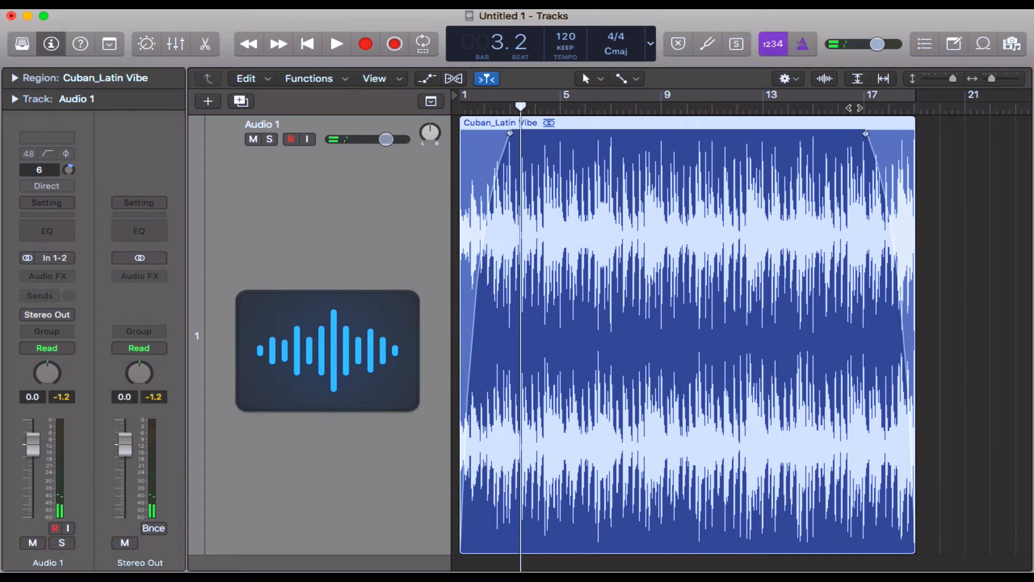
{"action": "left_click", "coordinate": [859, 108]}
{"action": "key", "text": "space"}
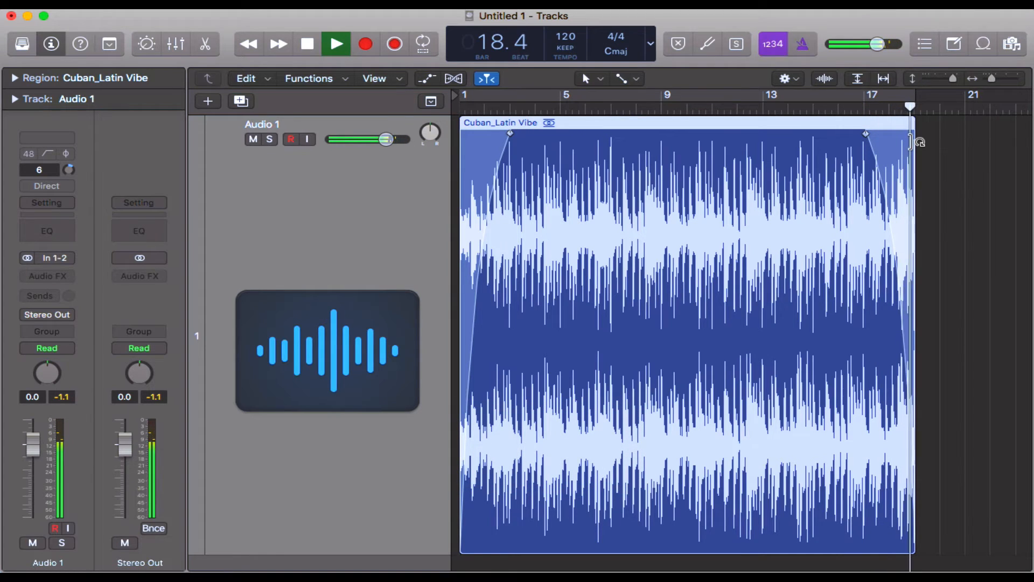
{"action": "key", "text": "space"}
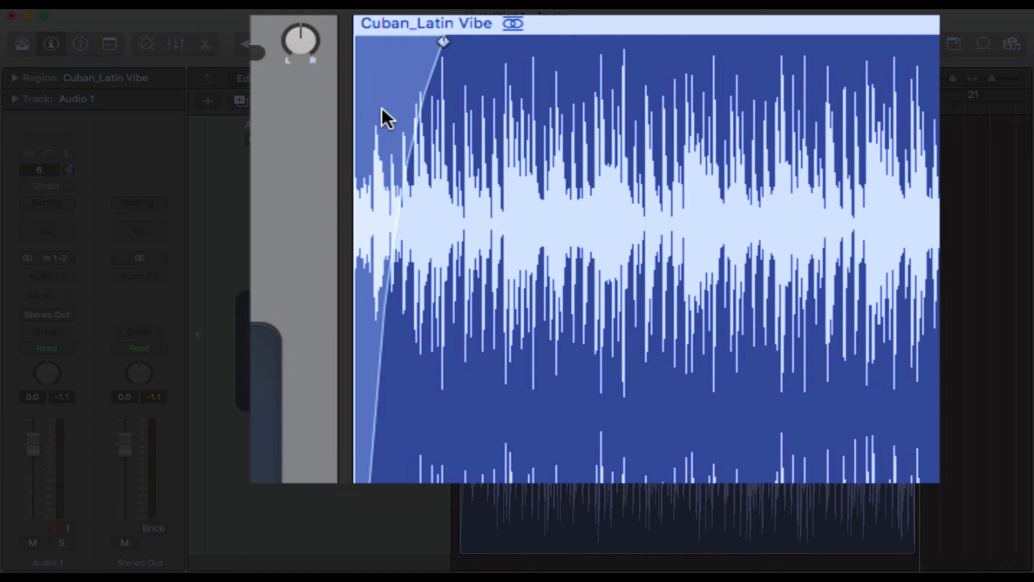
Change the fade-in at the region's start to a Speed Up fade
{"action": "right_click", "coordinate": [381, 109]}
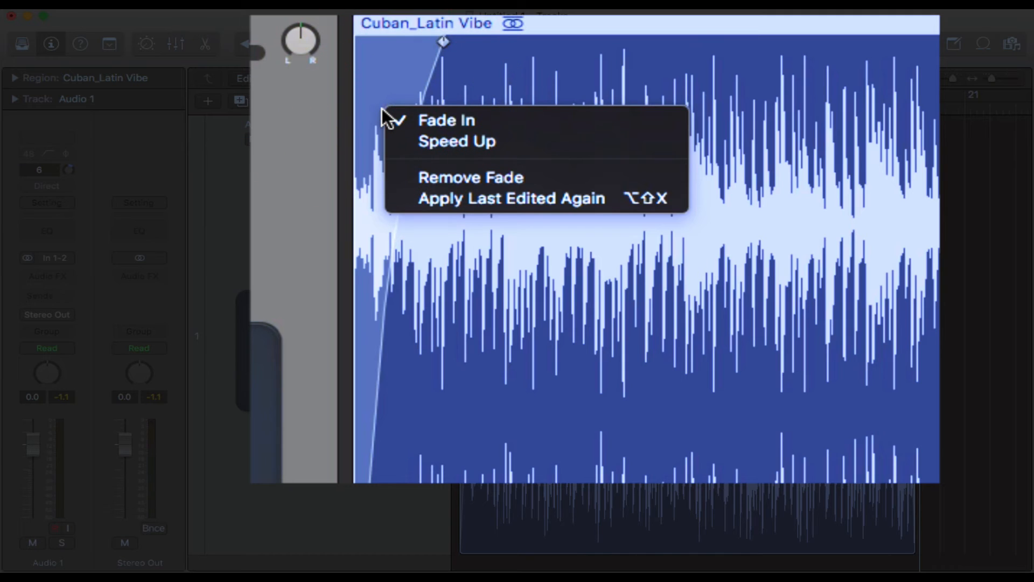
{"action": "left_click", "coordinate": [443, 143]}
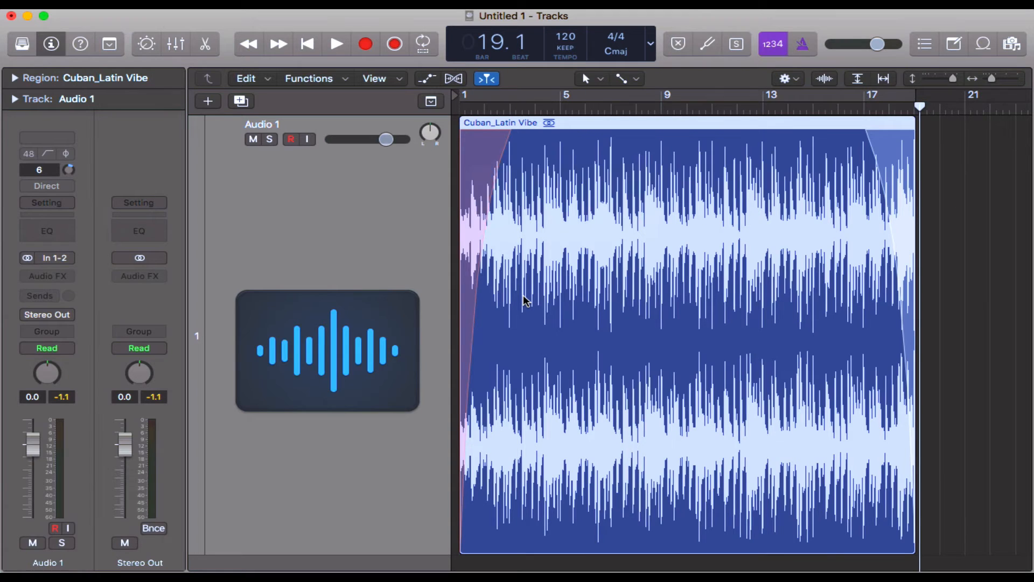
Play the Speed Up fade from the region's start, stop after bar 3, and place the playhead at bar 17
{"action": "key", "text": "Return"}
{"action": "key", "text": "space"}
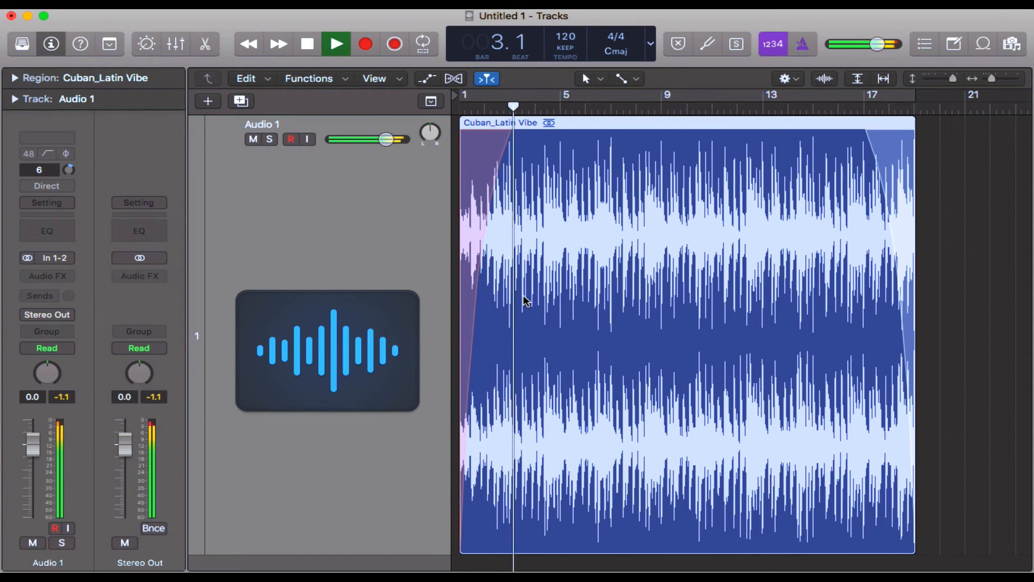
{"action": "key", "text": "space"}
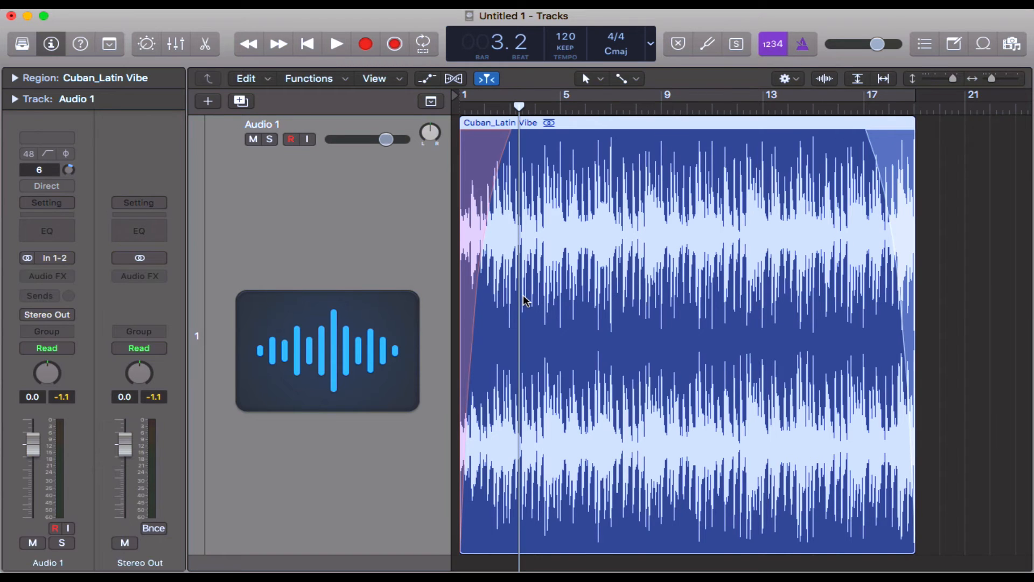
{"action": "left_click", "coordinate": [863, 107]}
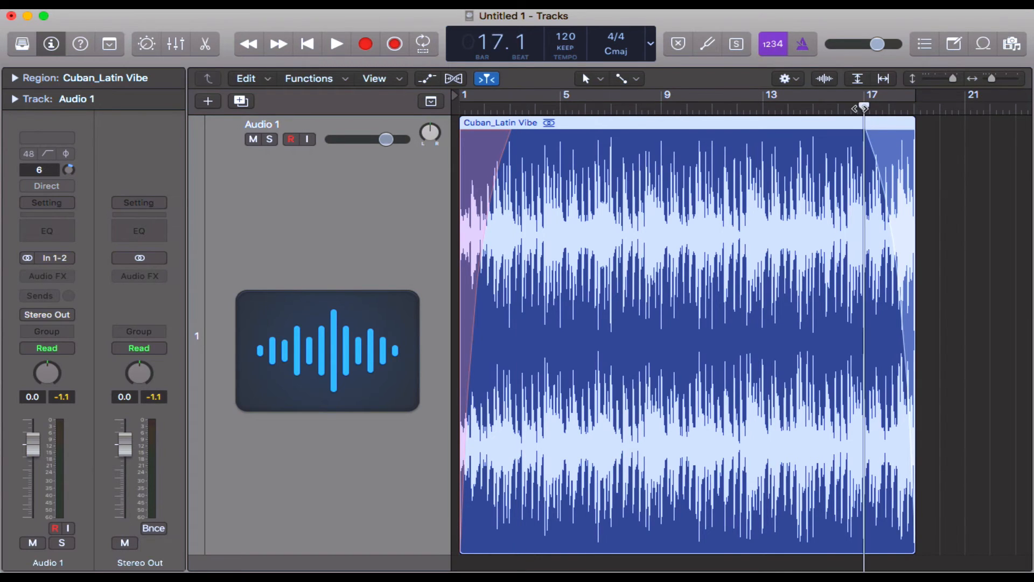
Place the playhead at bar 16 beat 4 and change the fade-out at the region's end to a Slow Down fade
{"action": "left_click", "coordinate": [859, 107]}
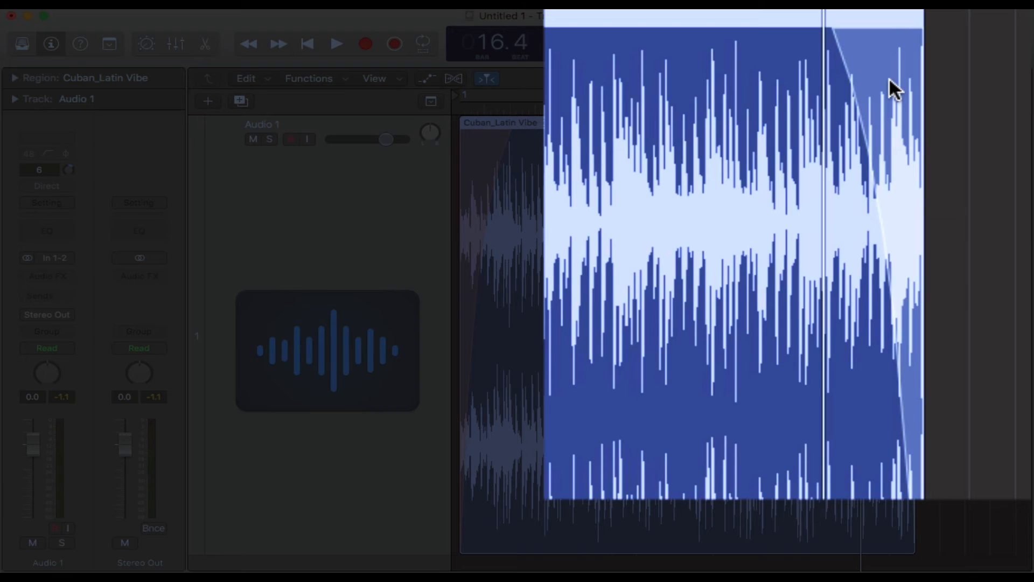
{"action": "right_click", "coordinate": [898, 161]}
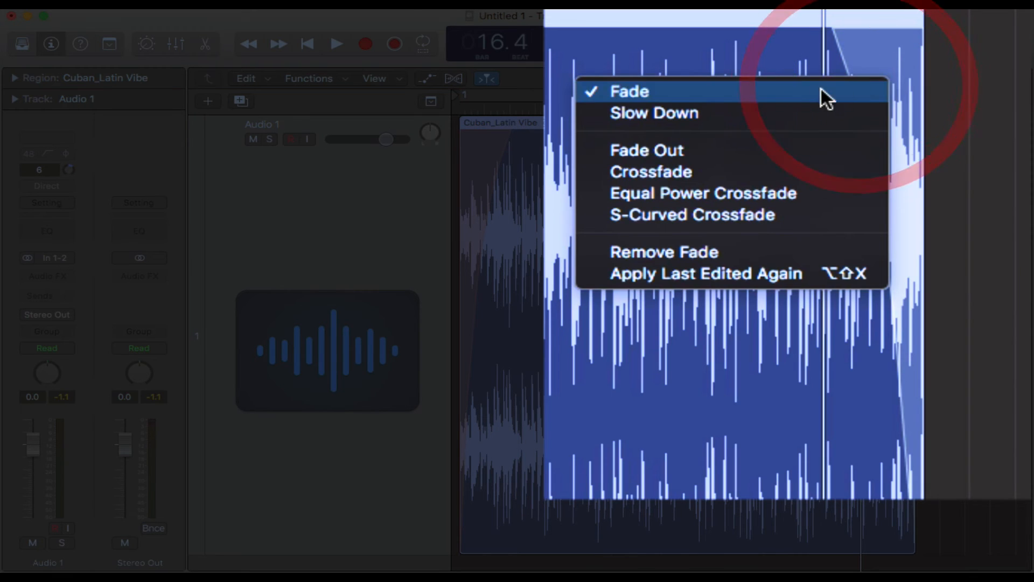
{"action": "left_click", "coordinate": [697, 115]}
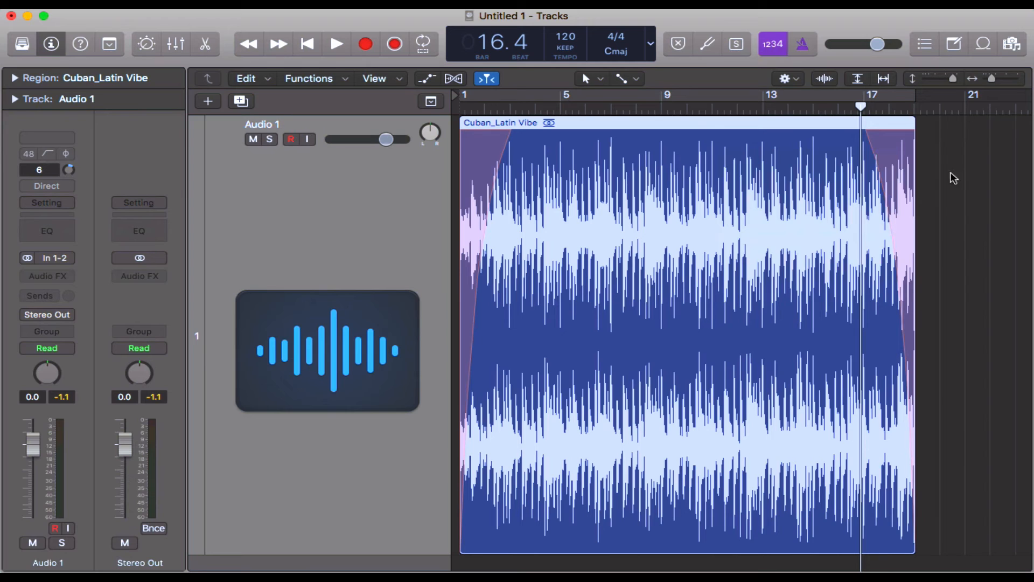
Play the Slow Down fade to the region's end, stop after bar 19, and view the fade's type options without changing them
{"action": "key", "text": "space"}
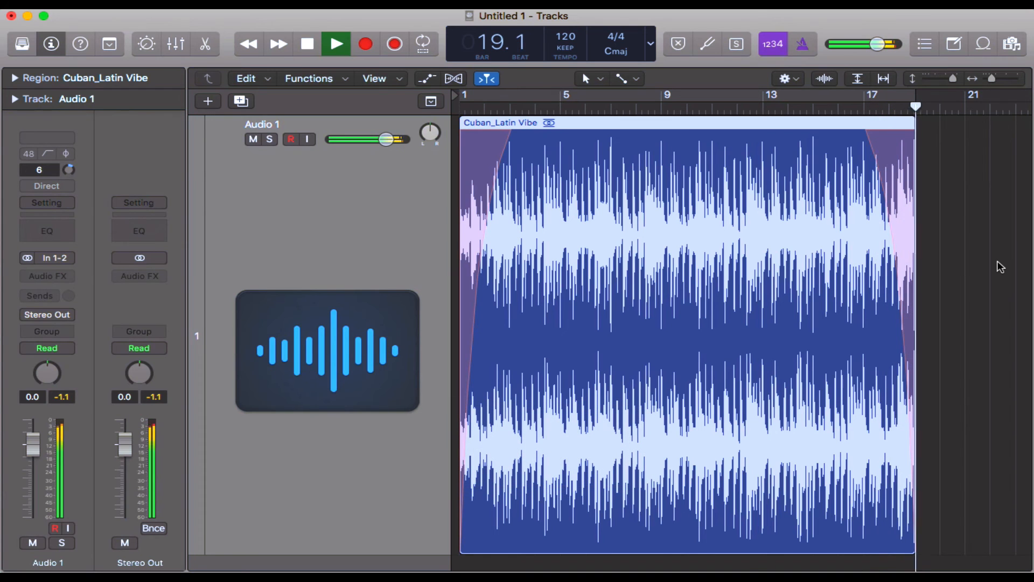
{"action": "key", "text": "space"}
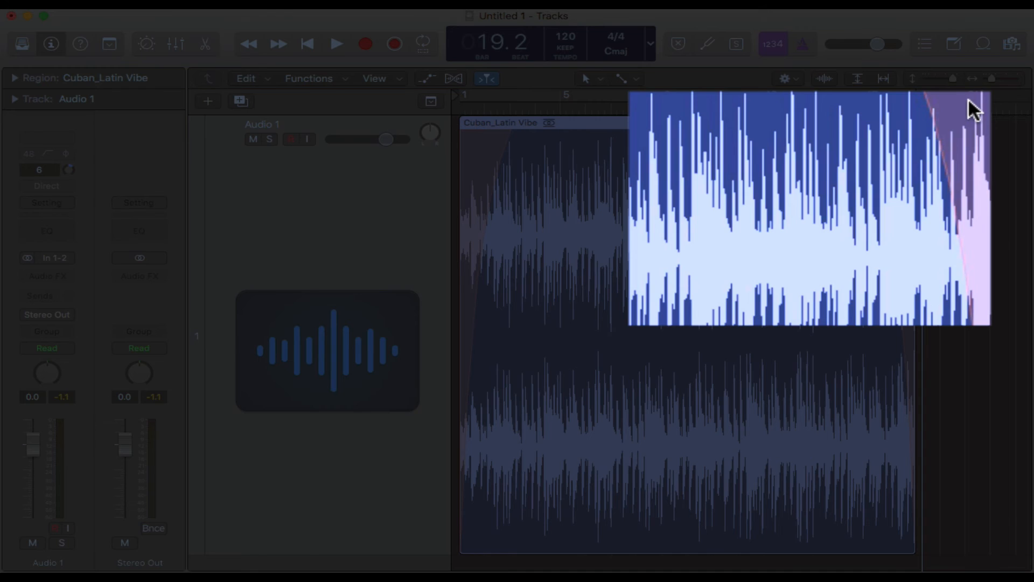
{"action": "right_click", "coordinate": [902, 143]}
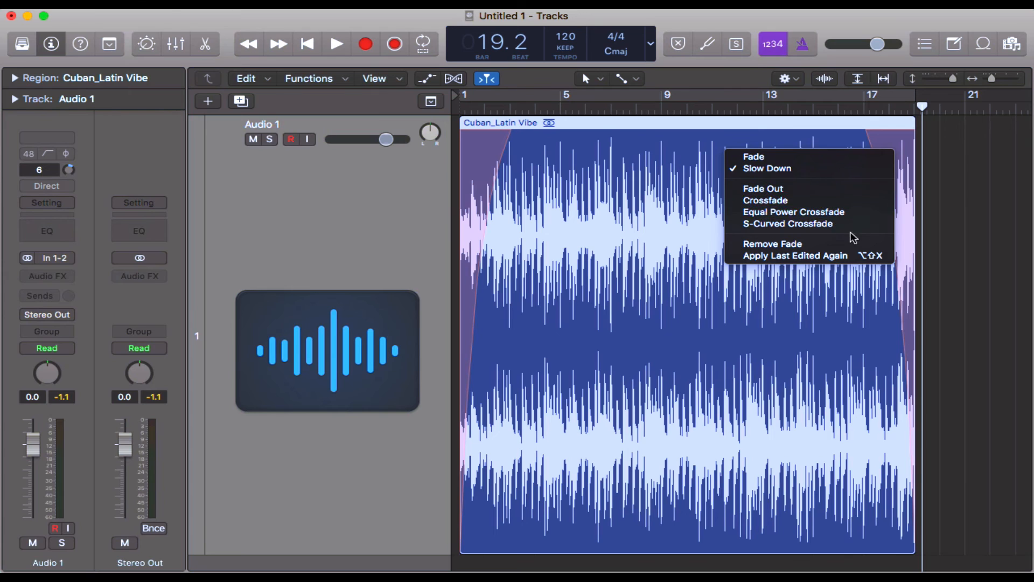
{"action": "left_click", "coordinate": [972, 194]}
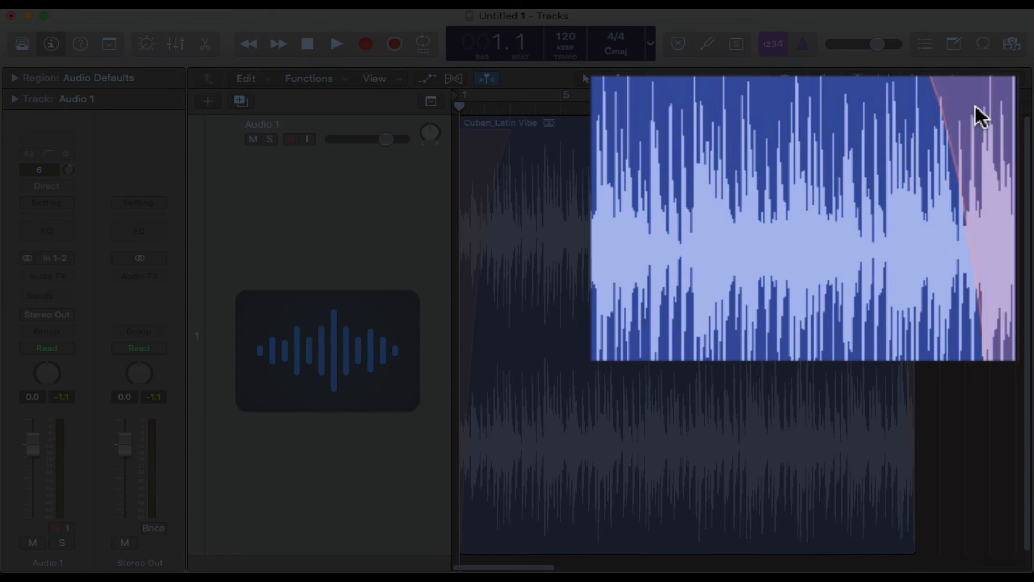
Remove the fades from the Cuban_Latin Vibe region and undo the removal
{"action": "right_click", "coordinate": [895, 164]}
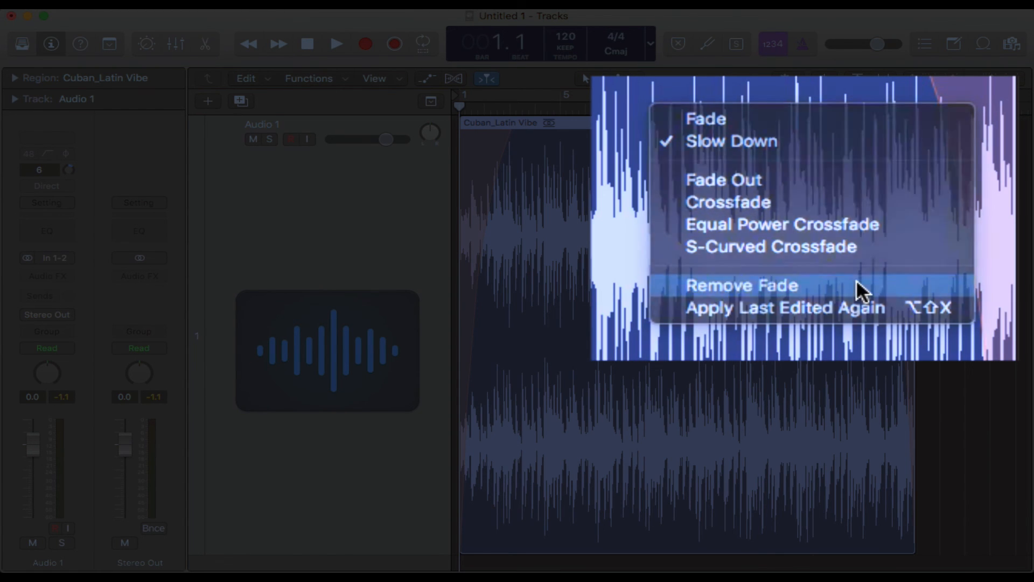
{"action": "left_click", "coordinate": [860, 290]}
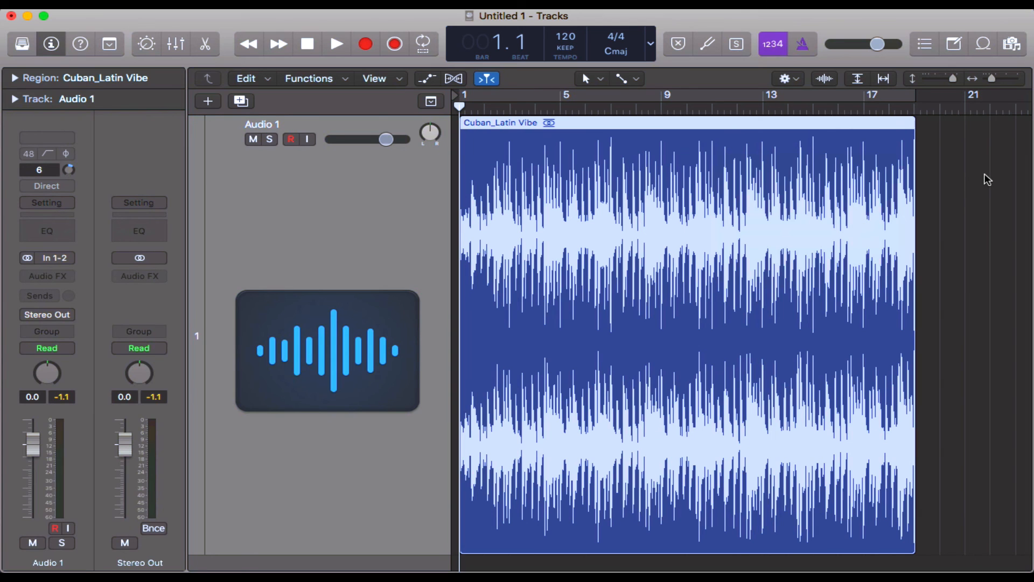
{"action": "key", "text": "super+z"}
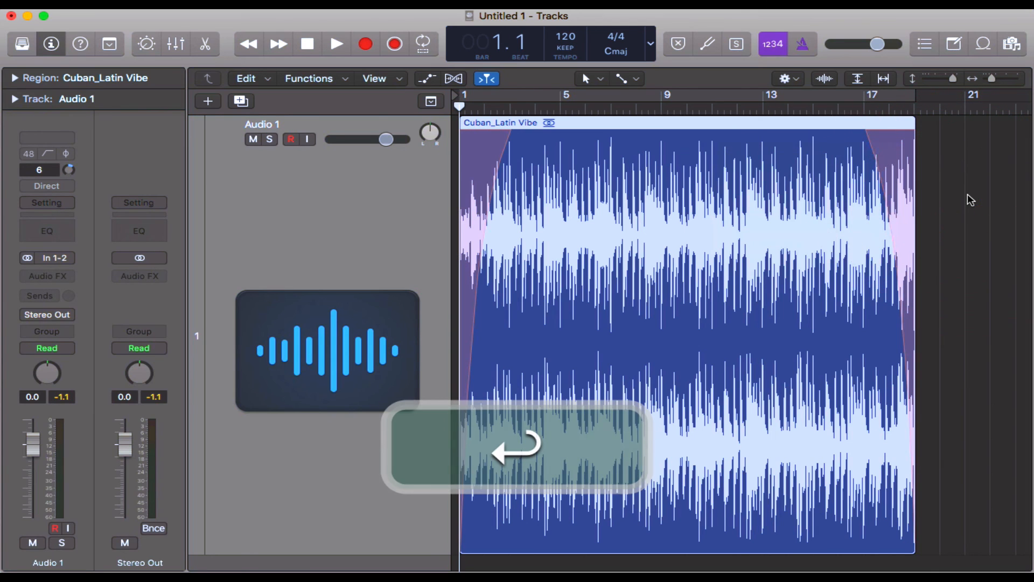